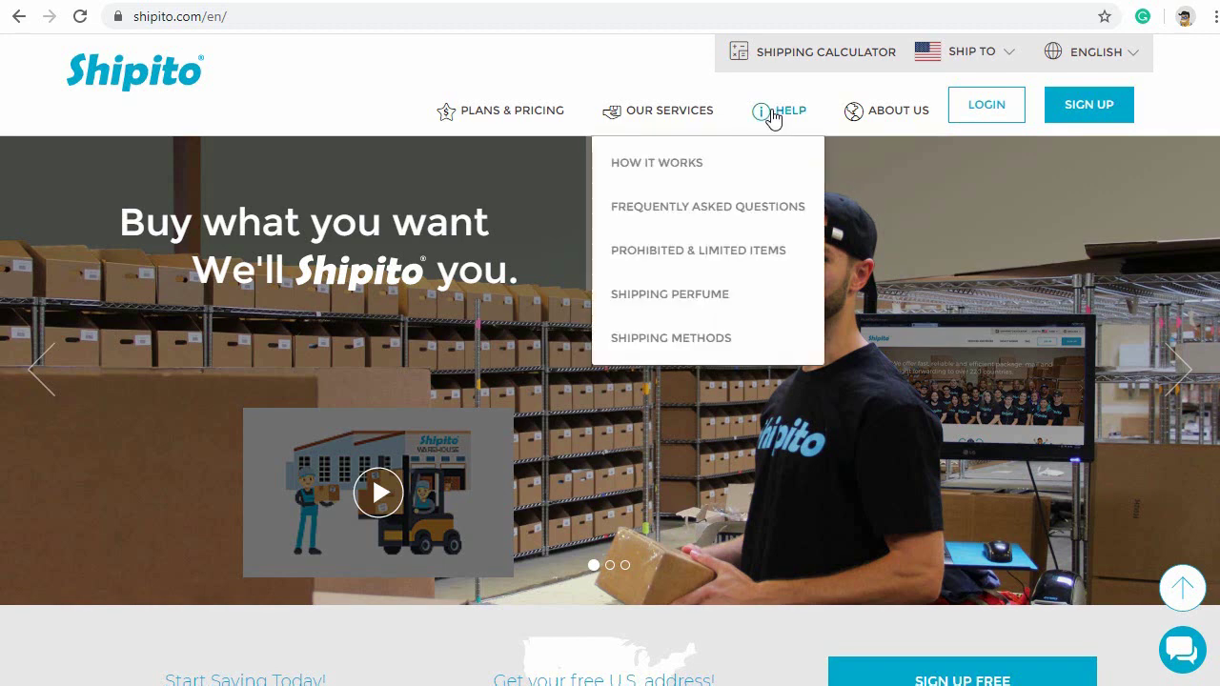
Open the Customs, Duties, and GST category of the frequently asked questions.
left_click(727, 209)
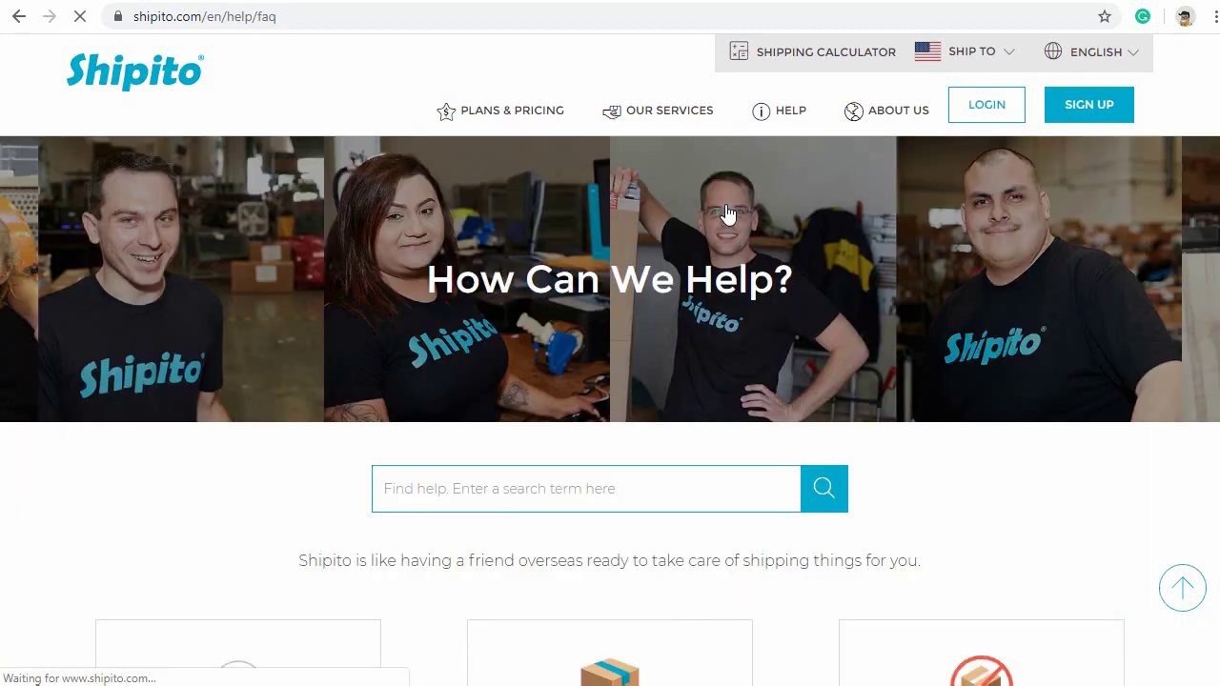
scroll(727, 212, "down", 3)
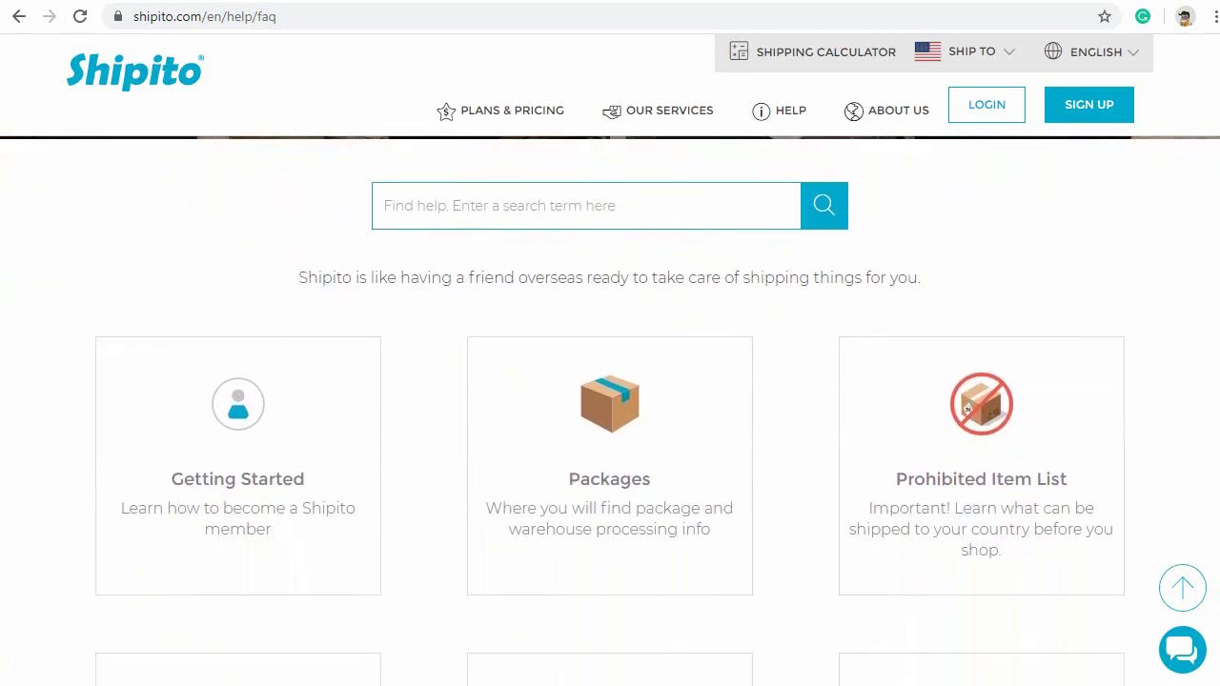
scroll(610, 410, "down", 4)
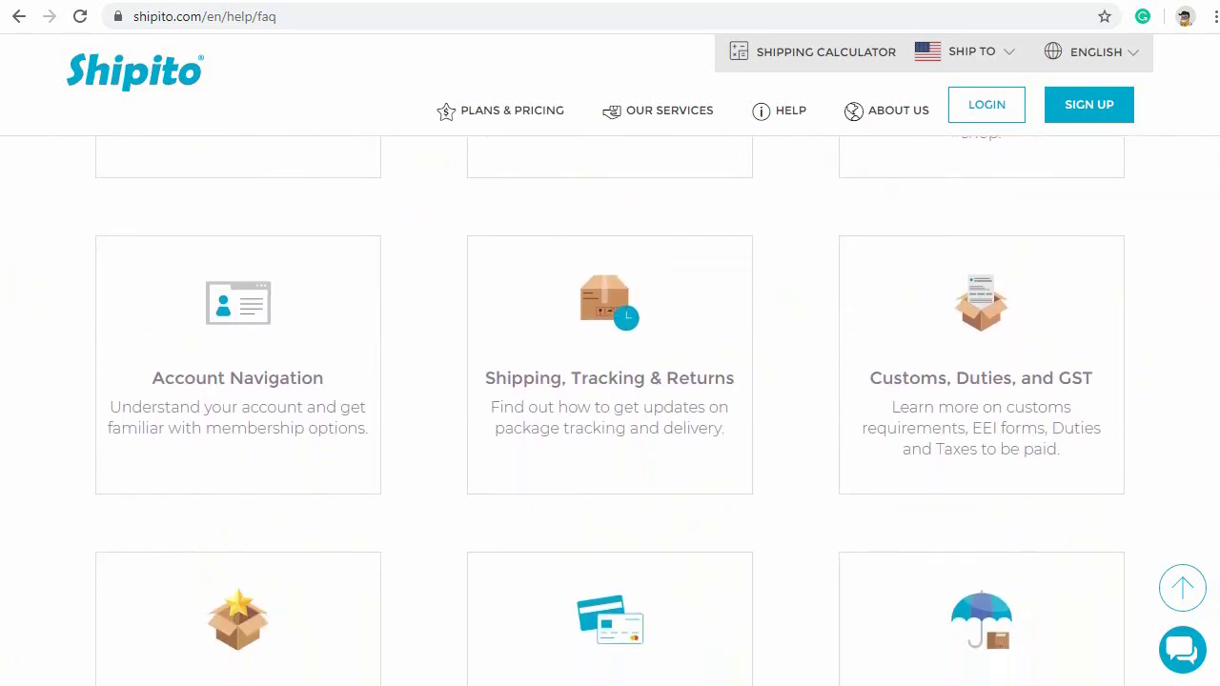
left_click(981, 381)
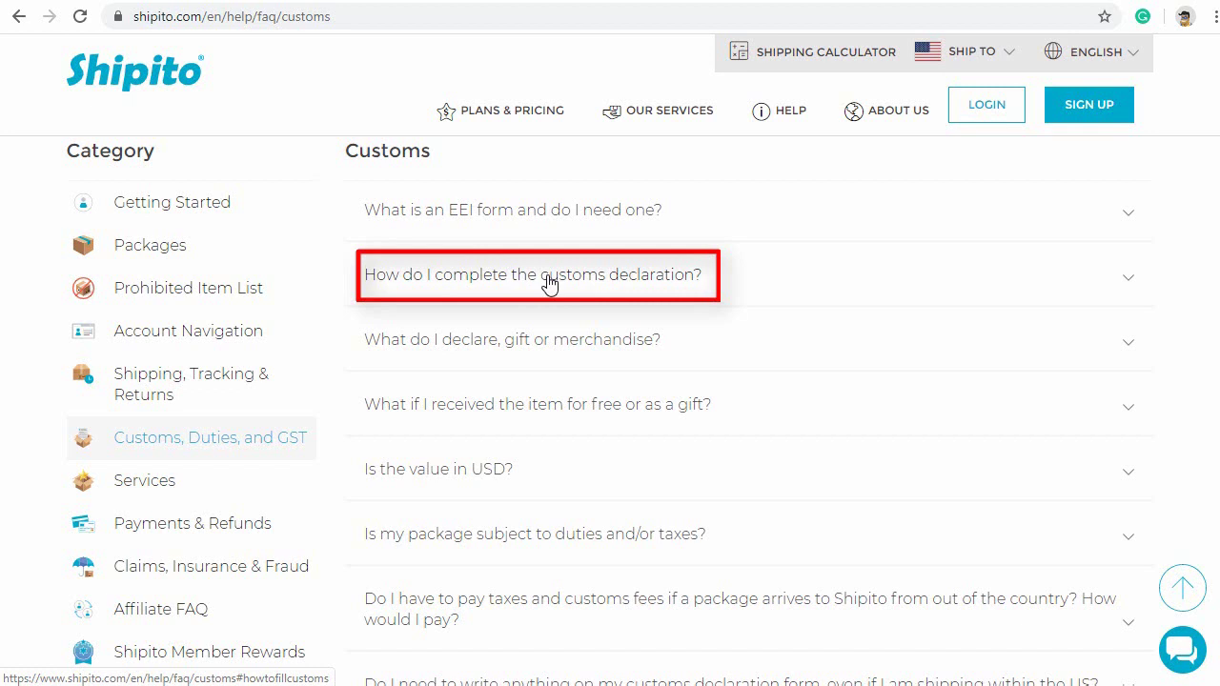
Log in to the existing Shipito customer account.
left_click(1009, 116)
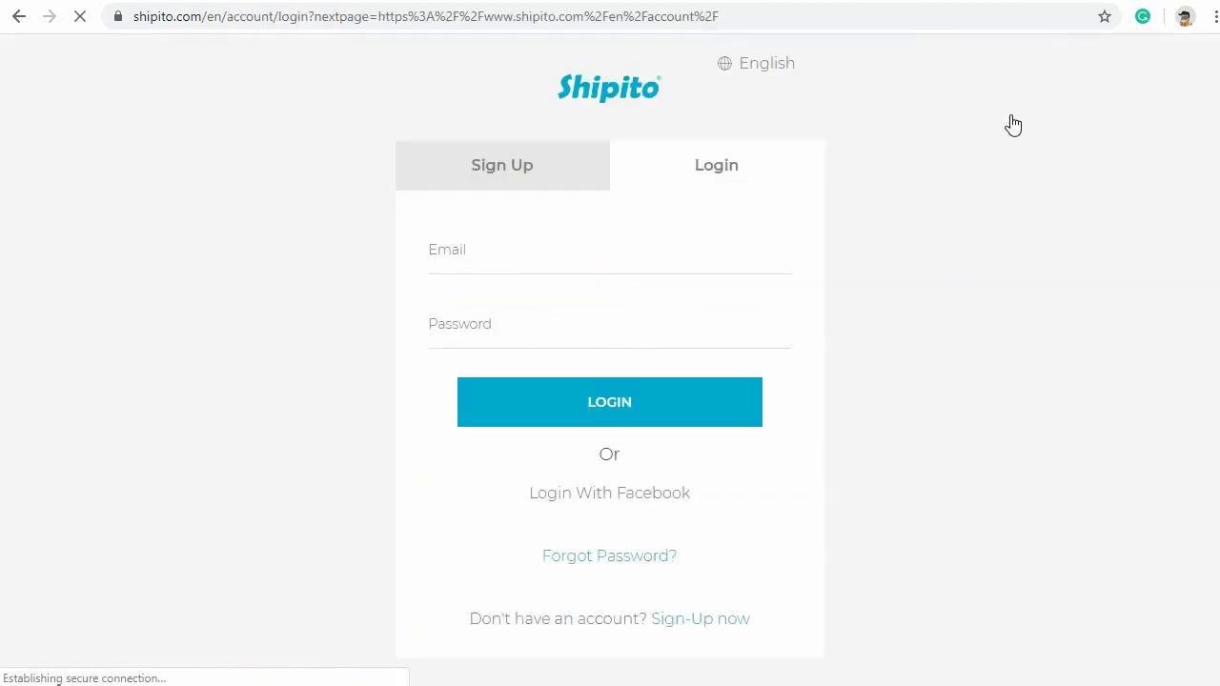
left_click(594, 335)
key("Return")
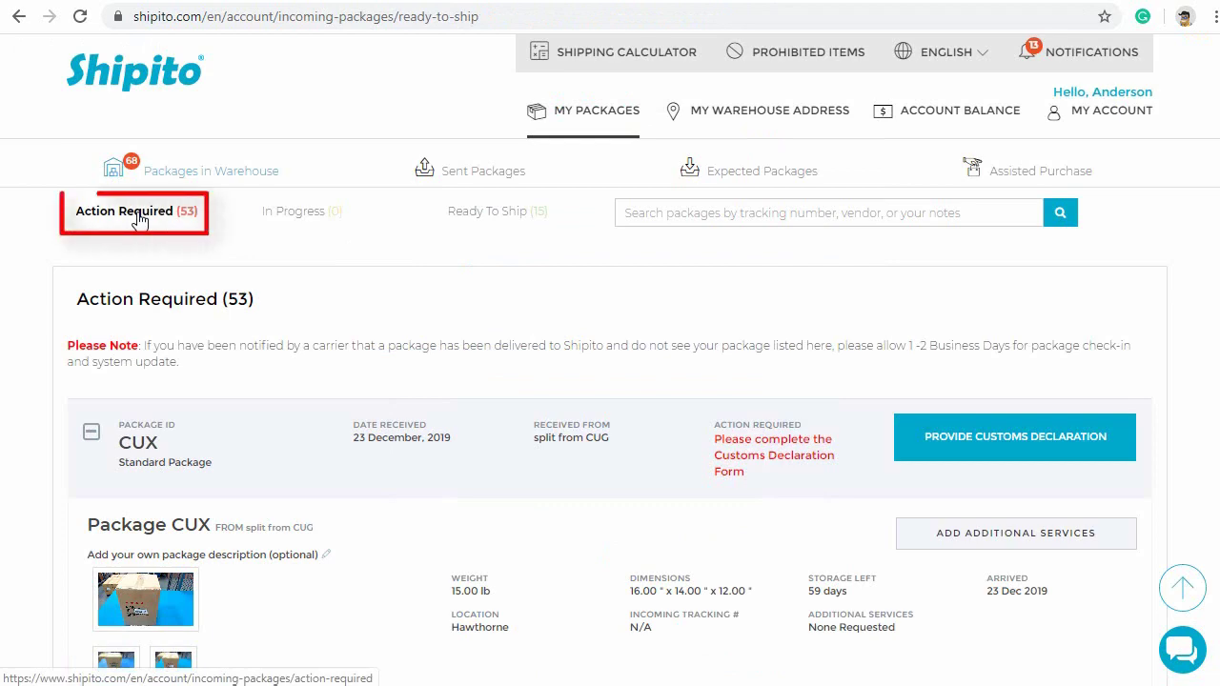
Look through the packages requiring action and open the customs declaration form for package CUX.
scroll(143, 229, "down", 5)
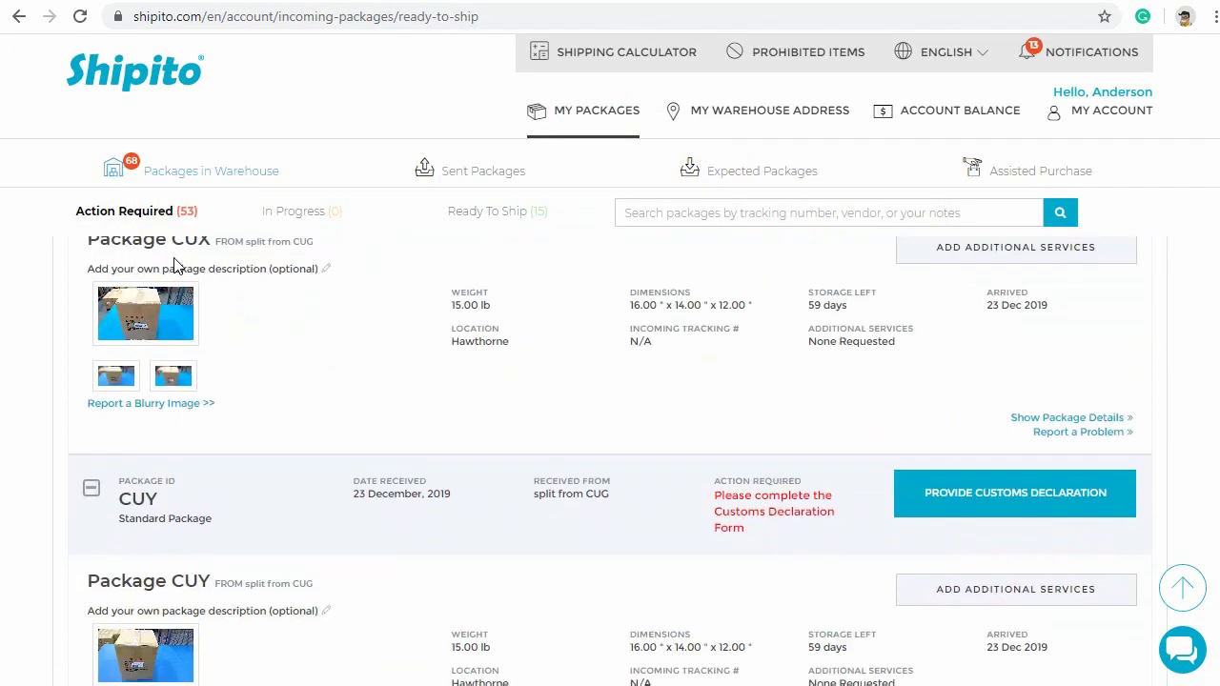
scroll(175, 266, "down", 1)
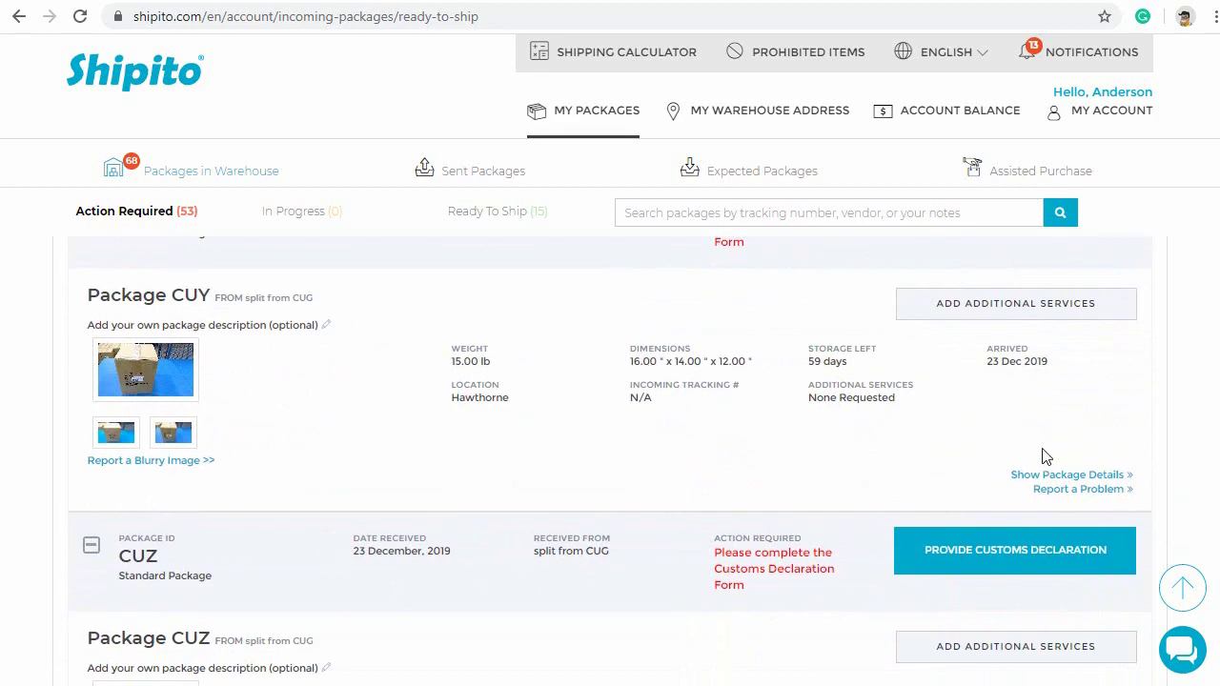
scroll(1045, 458, "up", 3)
scroll(1045, 457, "up", 3)
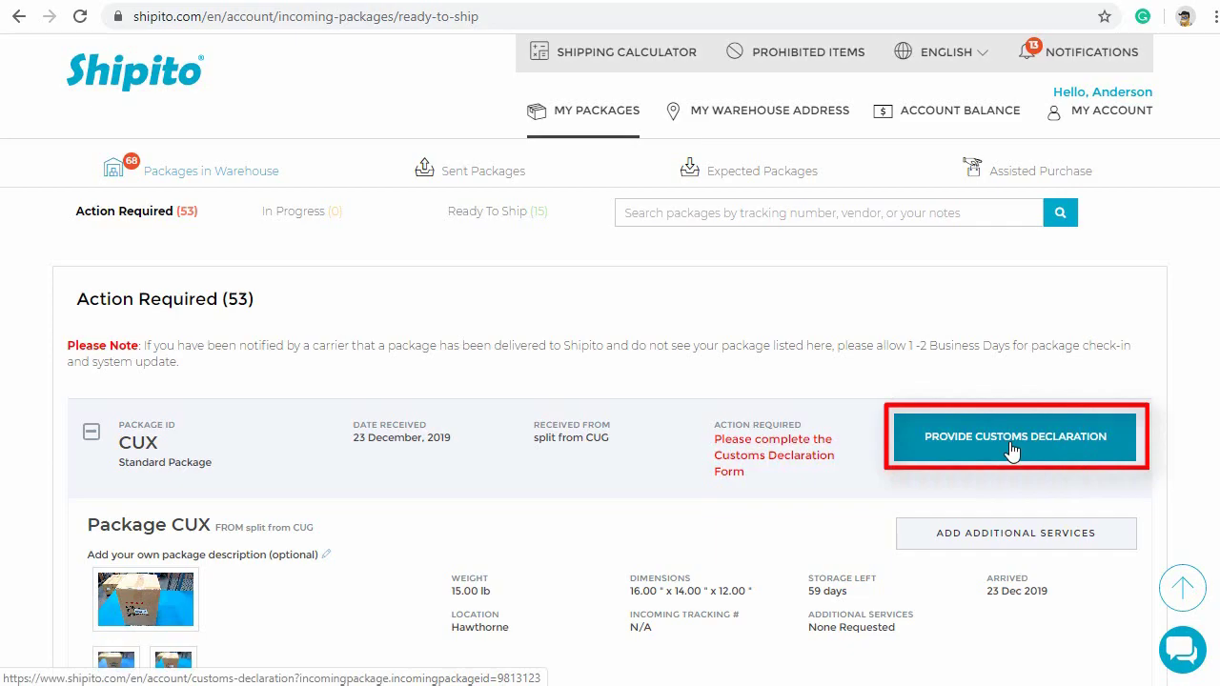
left_click(1012, 451)
Review the declaration form's sections and its option to have the declaration filled in by Shipito.
left_click_drag(1024, 275, 1029, 405)
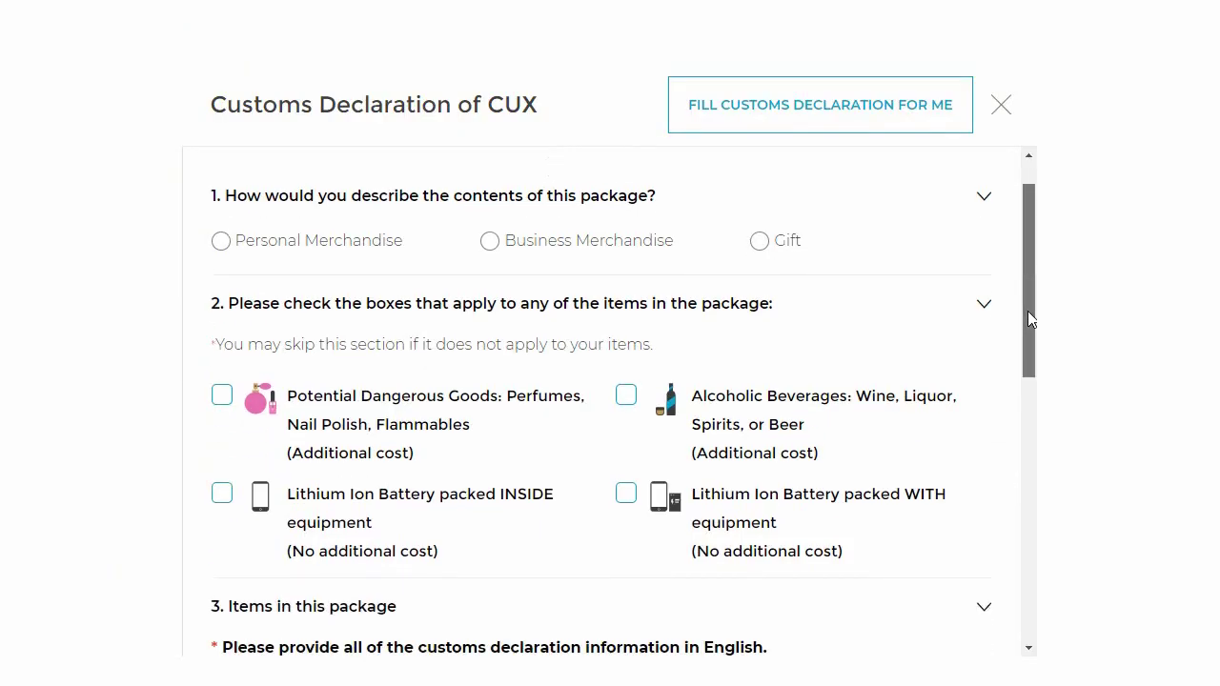
left_click_drag(807, 422, 225, 419)
left_click(801, 402)
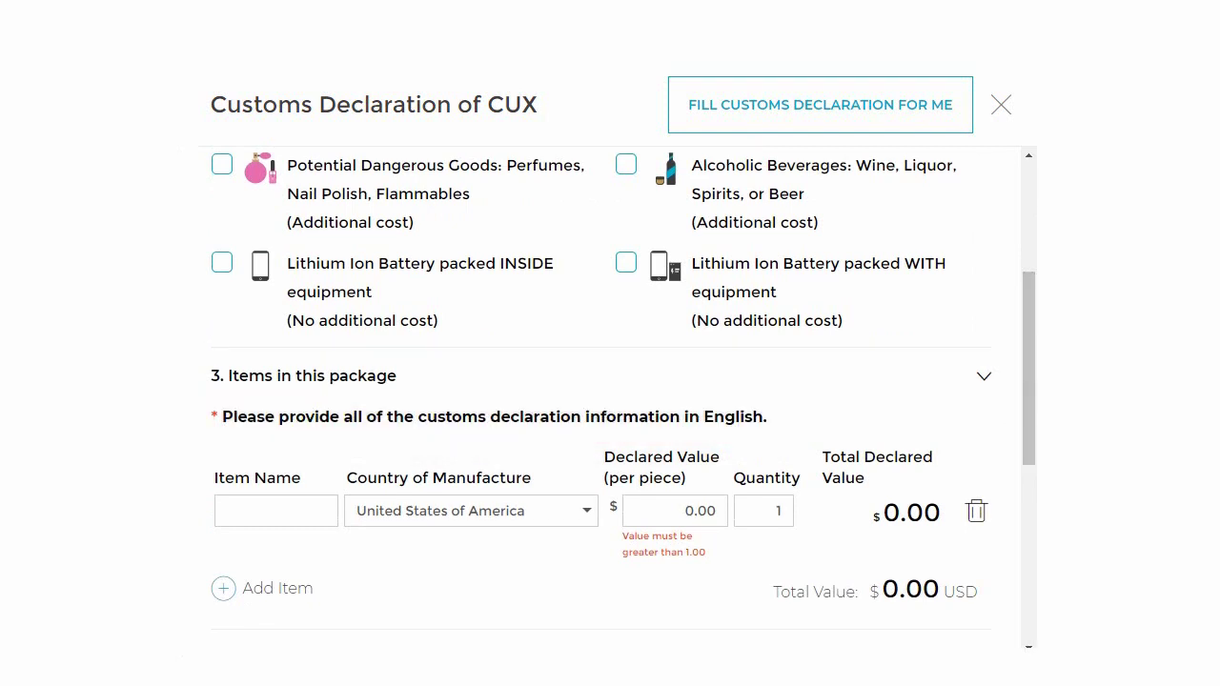
left_click(820, 124)
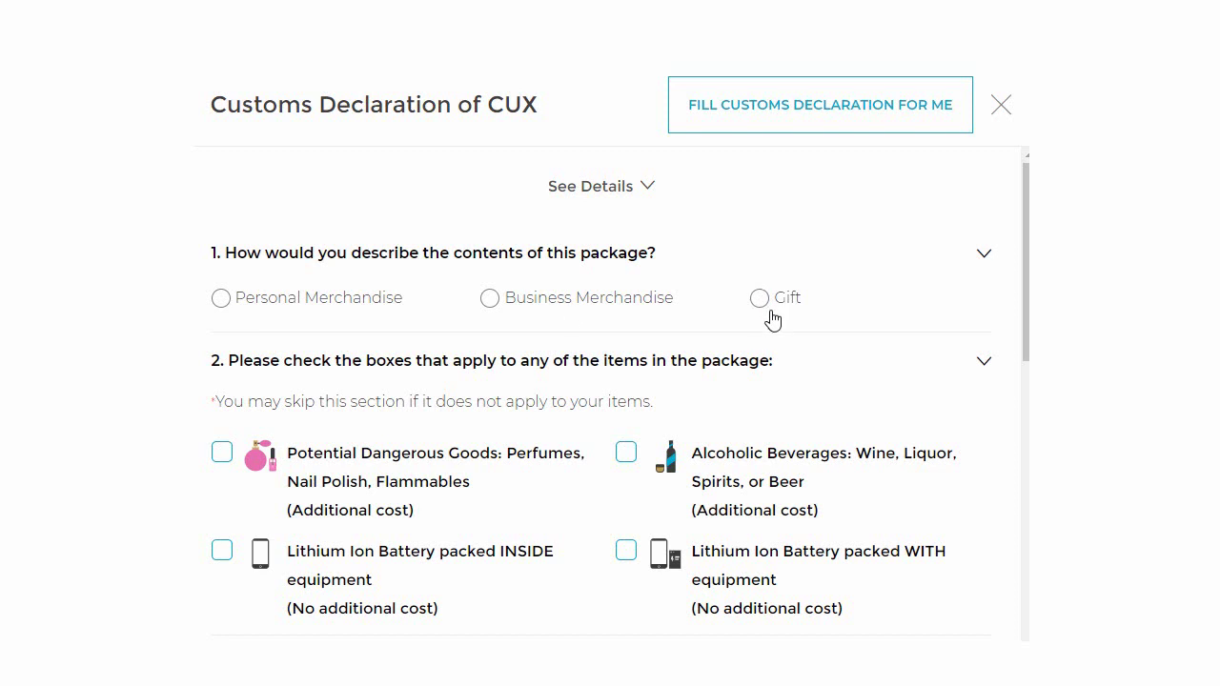
Try ticking and clearing the dangerous goods, alcoholic beverages and both lithium ion battery options in section 2.
scroll(210, 181, "down", 2)
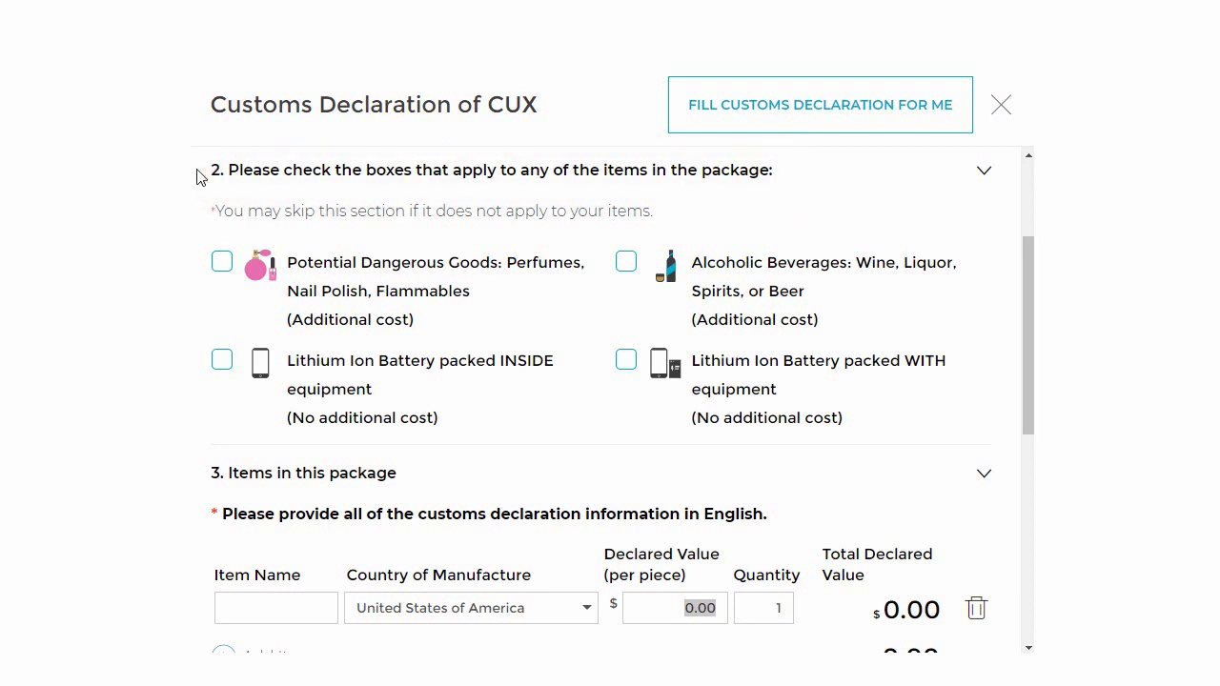
left_click(221, 262)
left_click(221, 360)
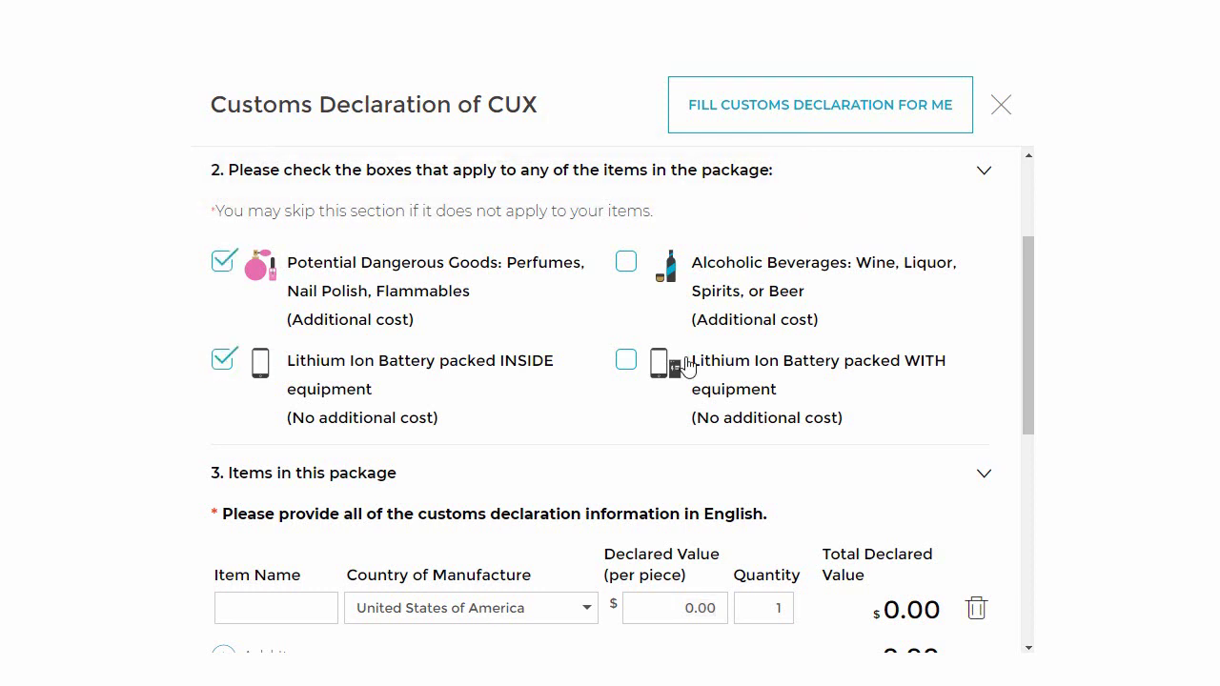
left_click(634, 367)
left_click(625, 263)
left_click(625, 263)
left_click(625, 363)
left_click(221, 360)
left_click(222, 262)
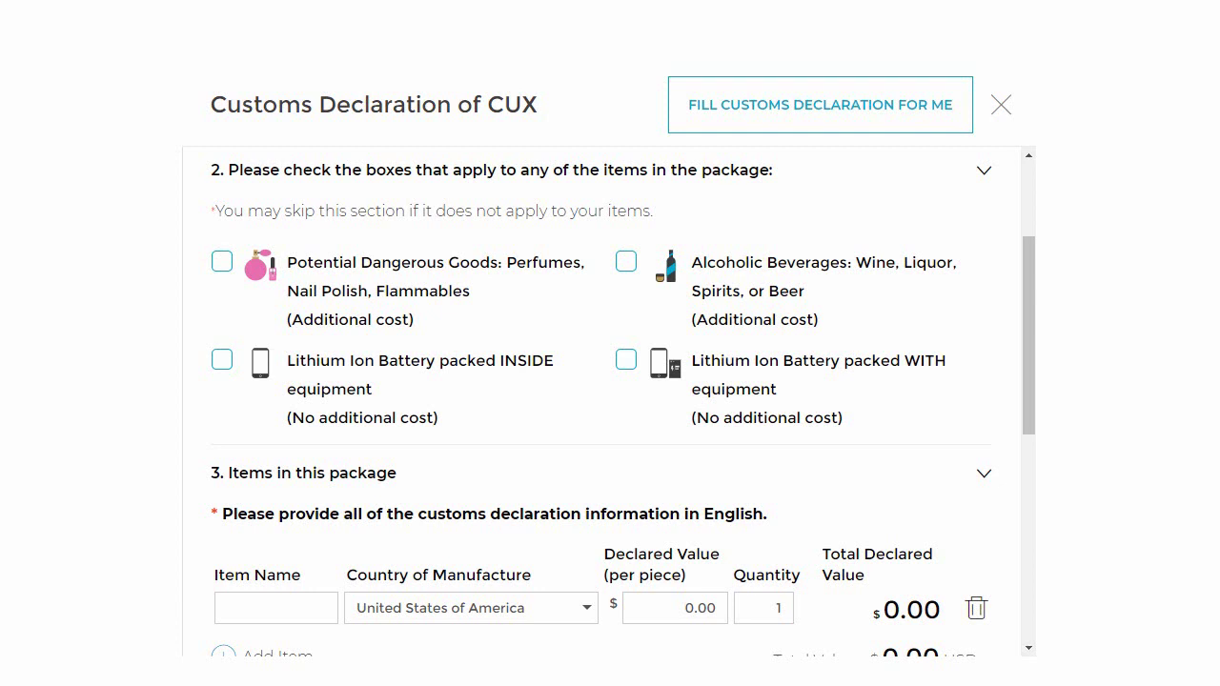
left_click(221, 263)
left_click(220, 267)
left_click(634, 273)
left_click(633, 274)
left_click(218, 371)
left_click(219, 372)
left_click(627, 367)
left_click(626, 368)
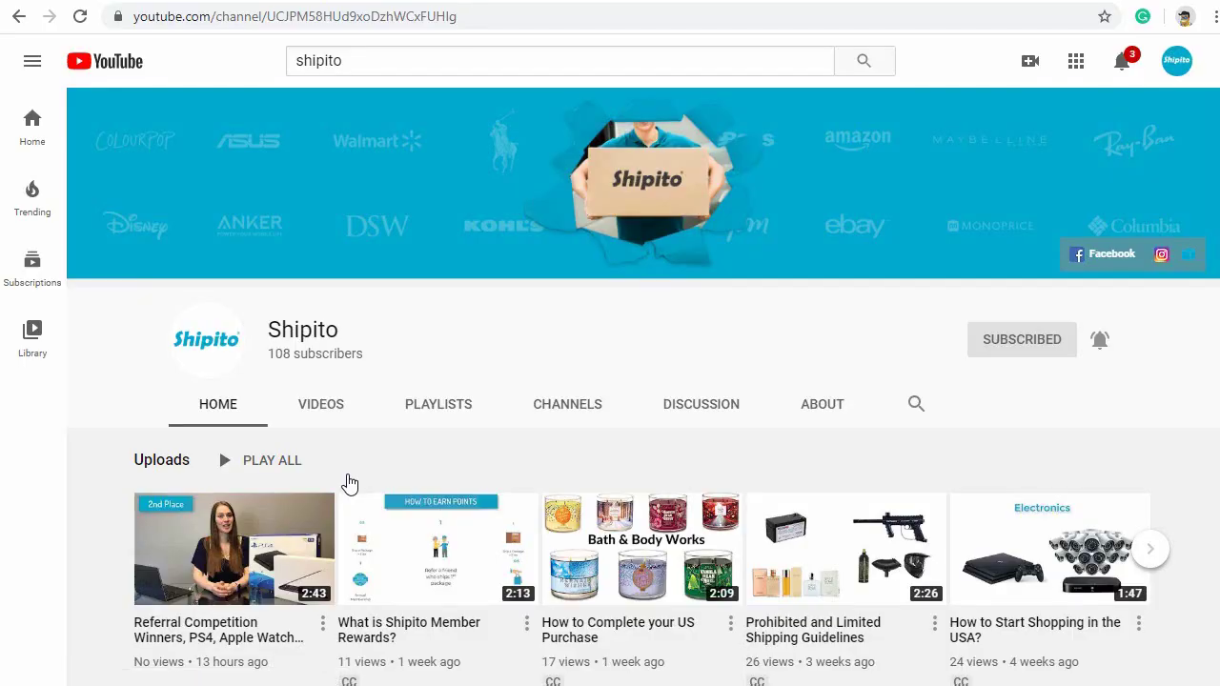
Switch to Shipito's YouTube channel and open the "Prohibited and Limited Shipping Guidelines" video.
left_click(796, 583)
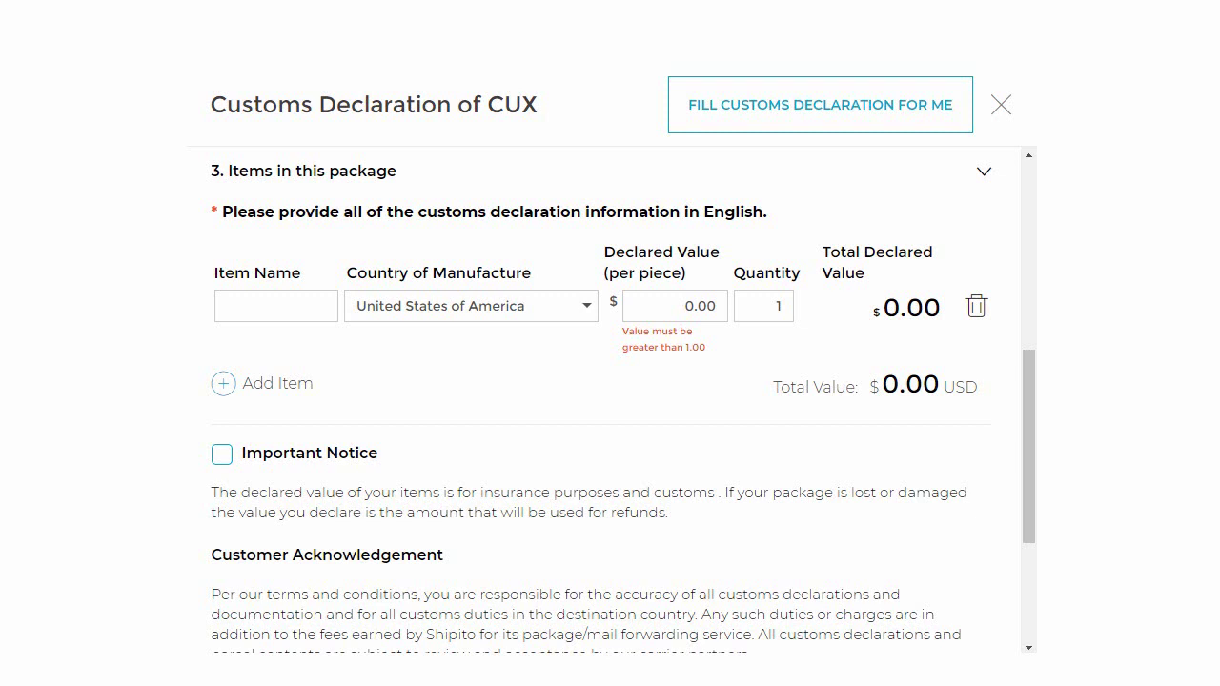
In the CUX customs declaration, enter the first item as "Iphone Plus 8" with a declared value of 300.00 per piece.
left_click(270, 313)
type("Ipho")
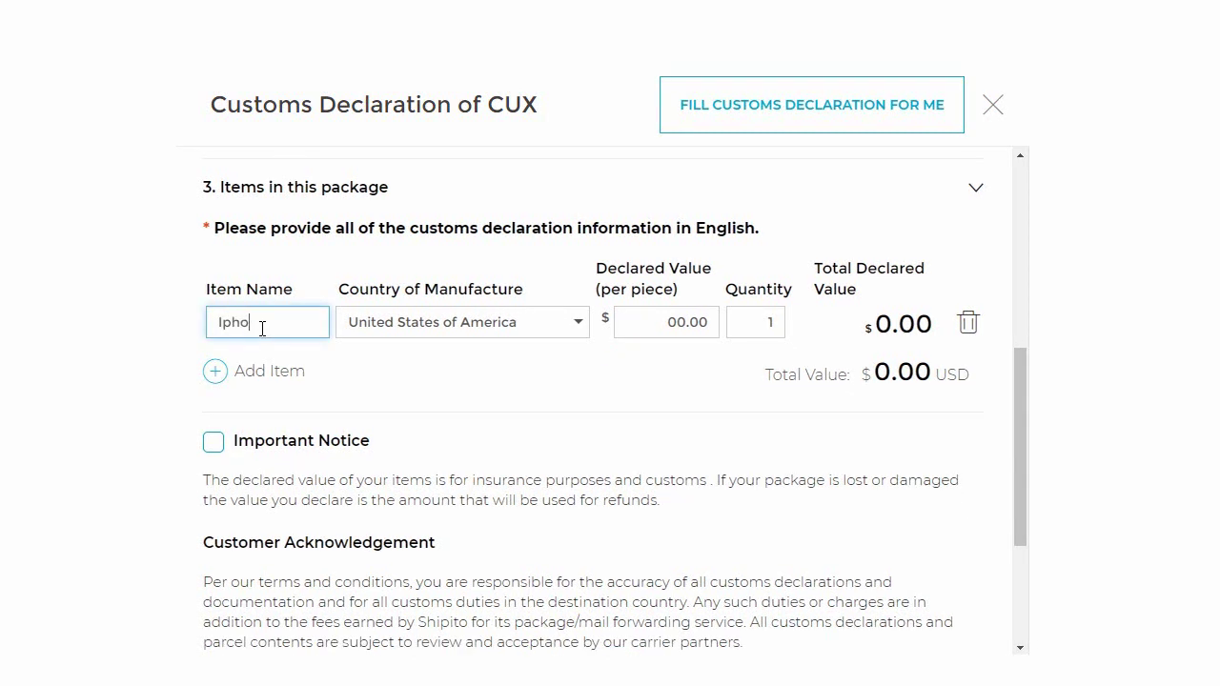
type("ne Plus 8")
left_click(676, 322)
type("3")
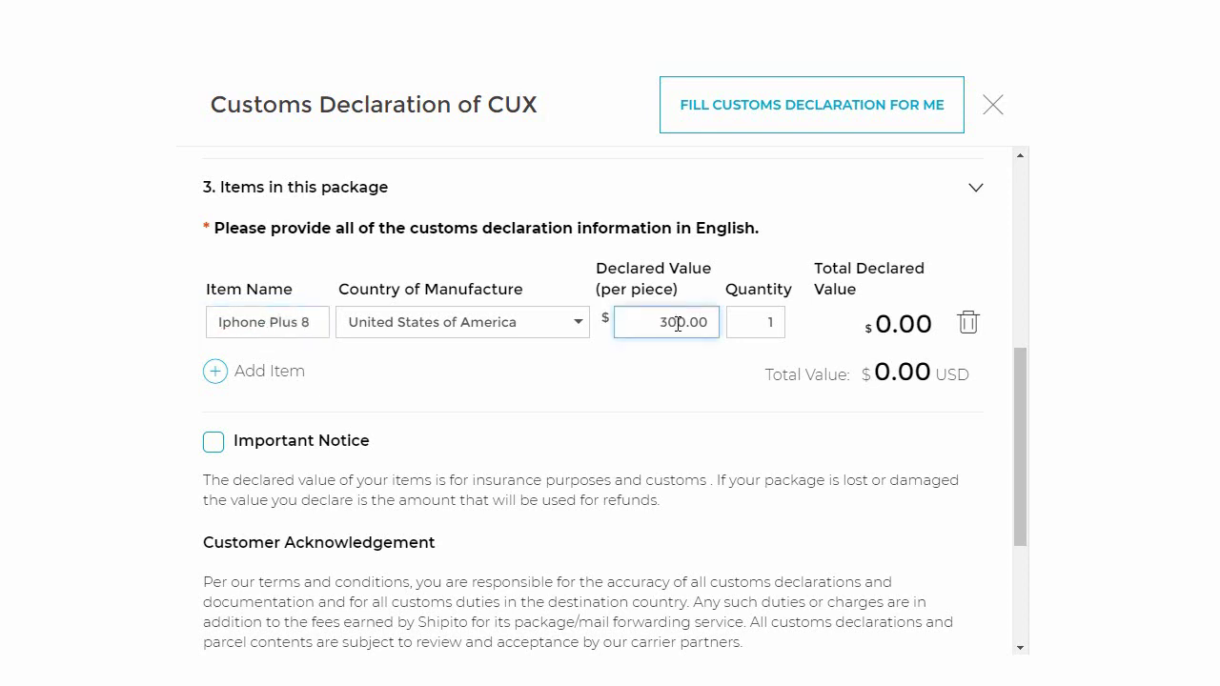
left_click(758, 318)
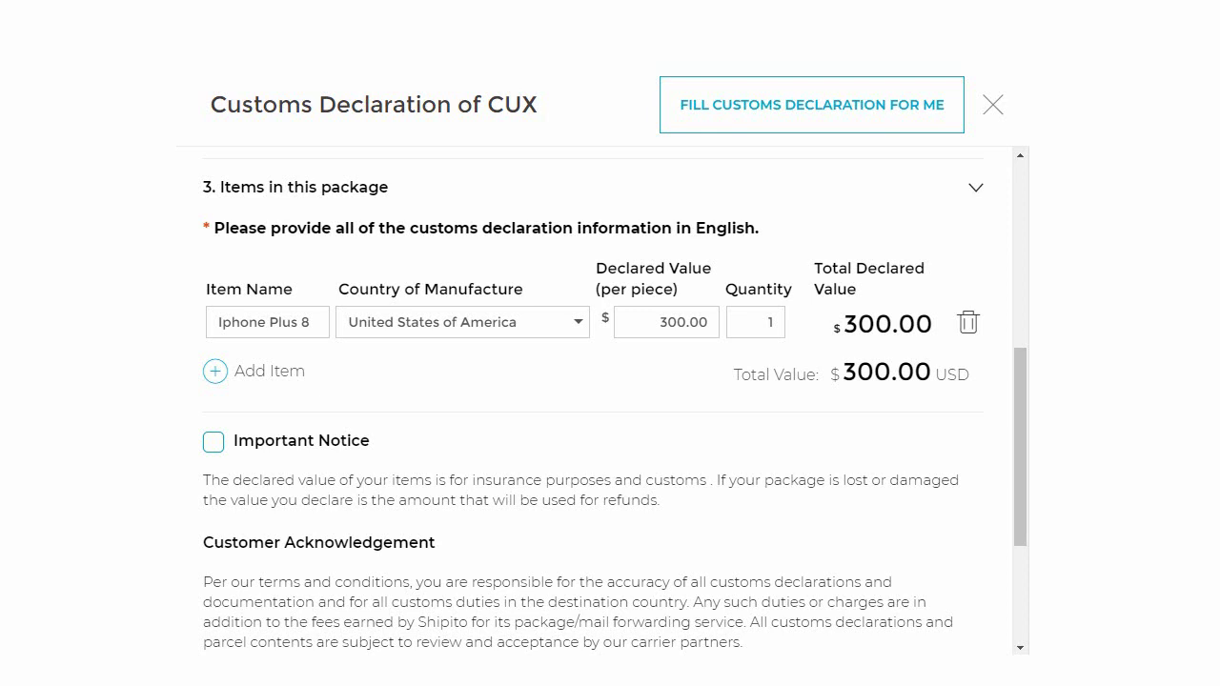
Add a second item named "T-Shirt" with a declared value of 10.00 per piece.
left_click(271, 371)
left_click(282, 377)
type("T-S")
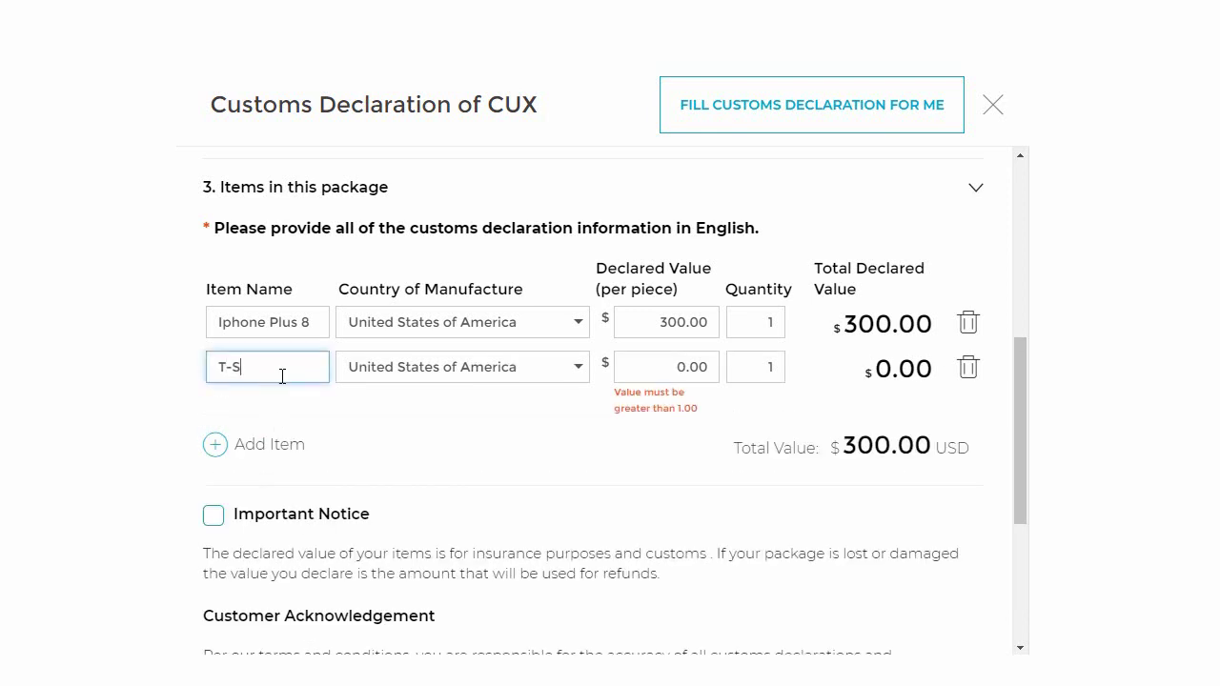
type("hirt")
left_click(637, 366)
type("1")
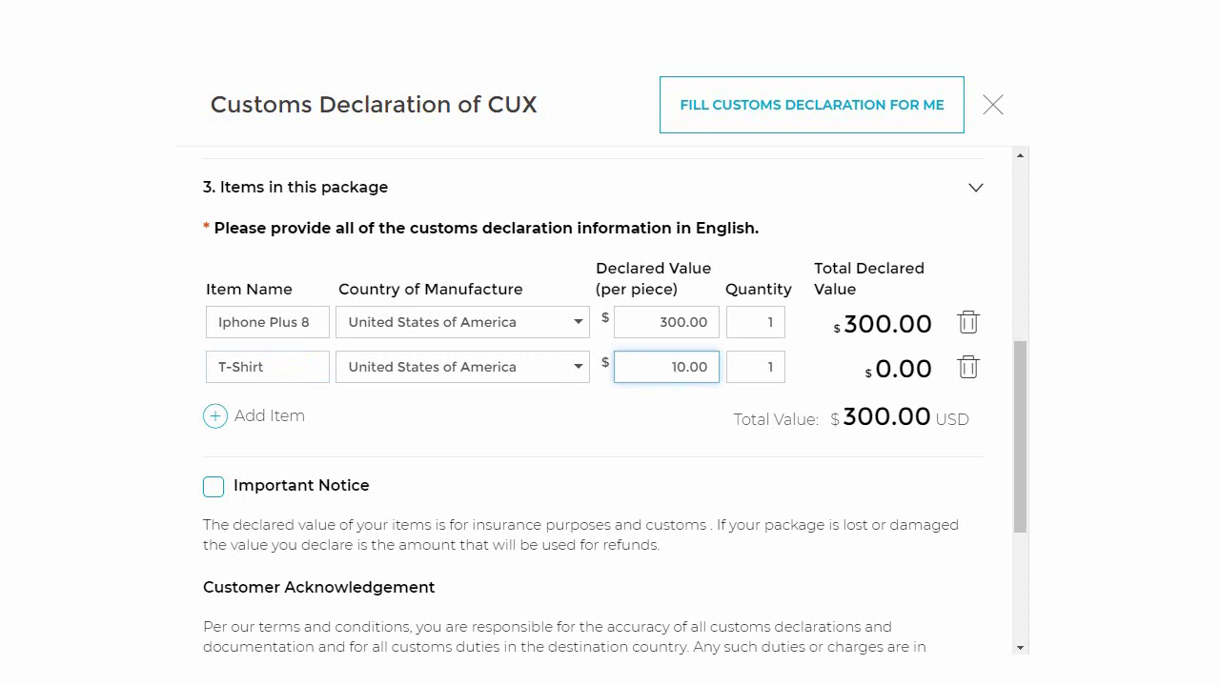
key("Tab")
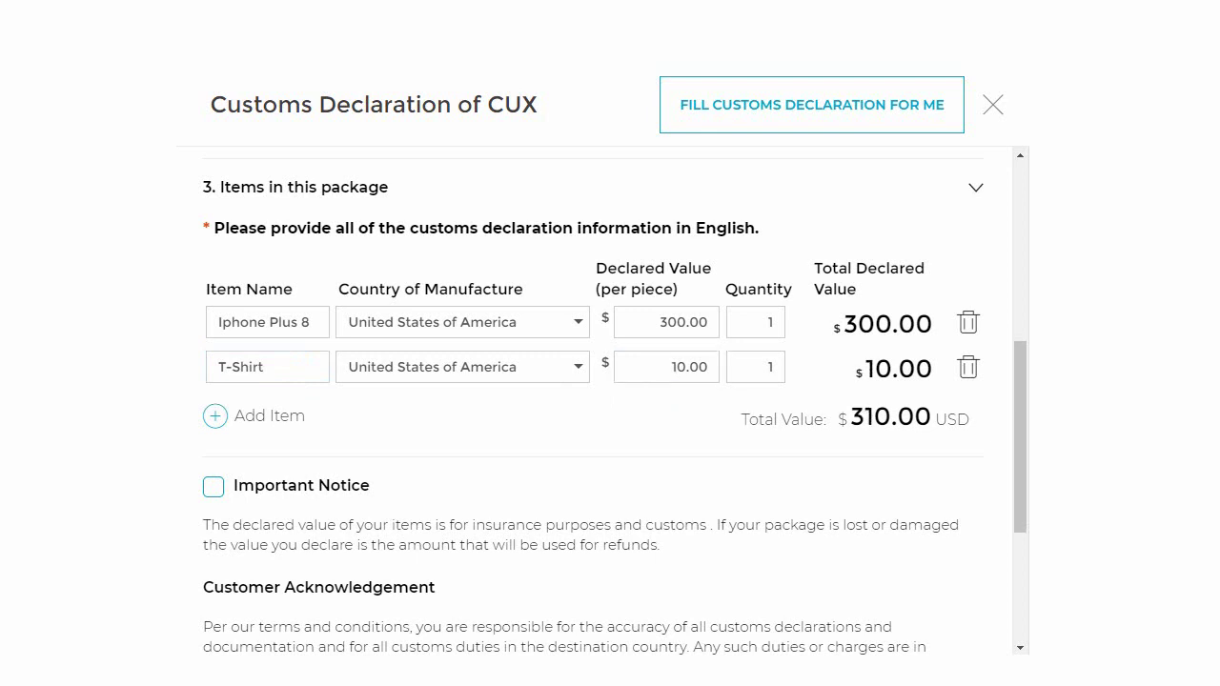
Add a third item named "Polo Shirt" with a declared value of 20.00 per piece.
left_click(268, 420)
left_click(279, 413)
type("Pol")
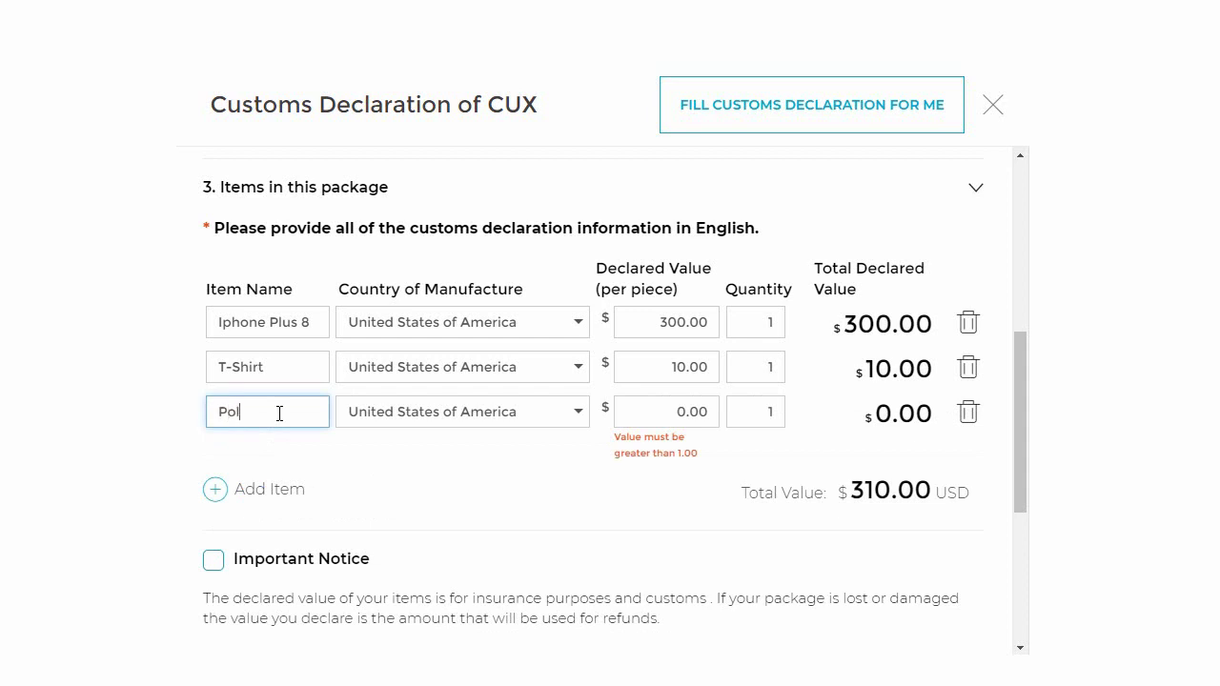
type("o Shirt")
left_click(649, 416)
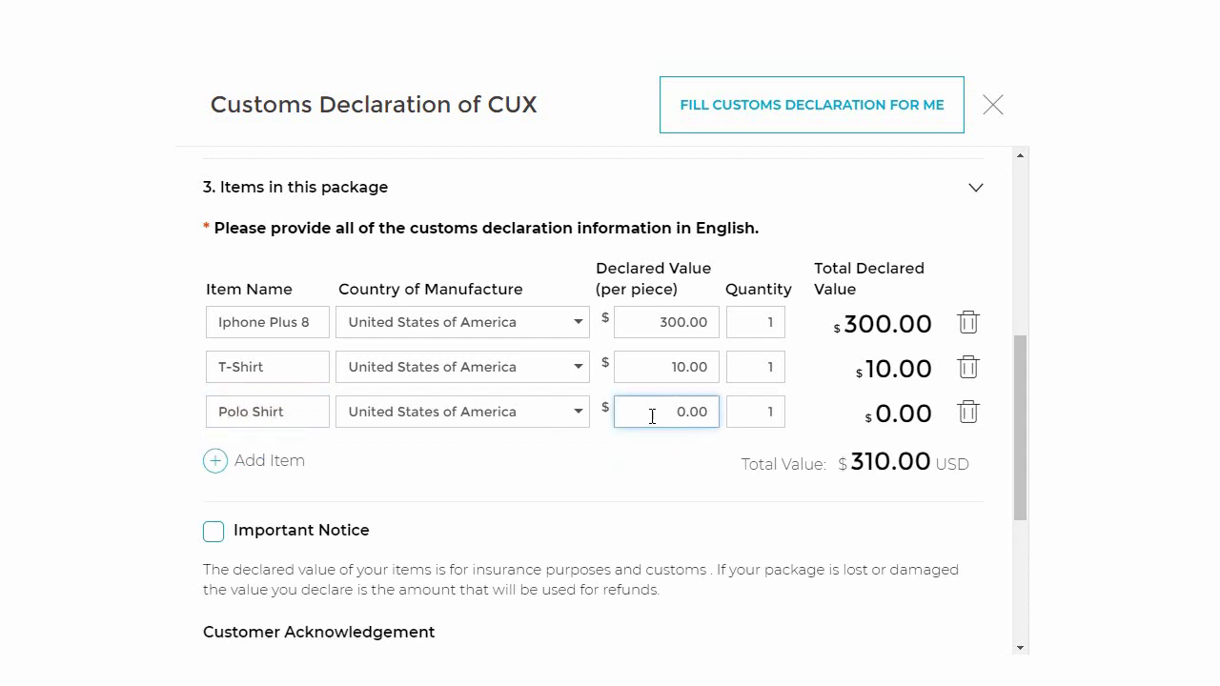
type("2")
left_click(678, 466)
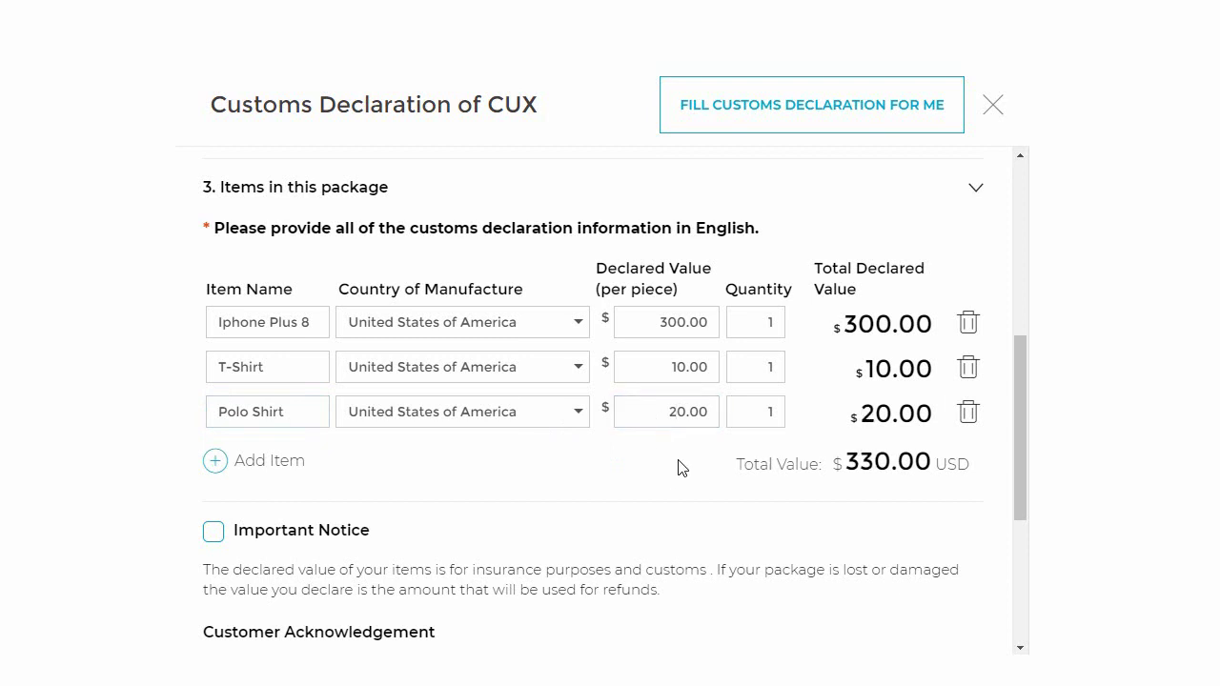
Accept the Important Notice below the item list and save the customs declaration.
scroll(678, 466, "down", 1)
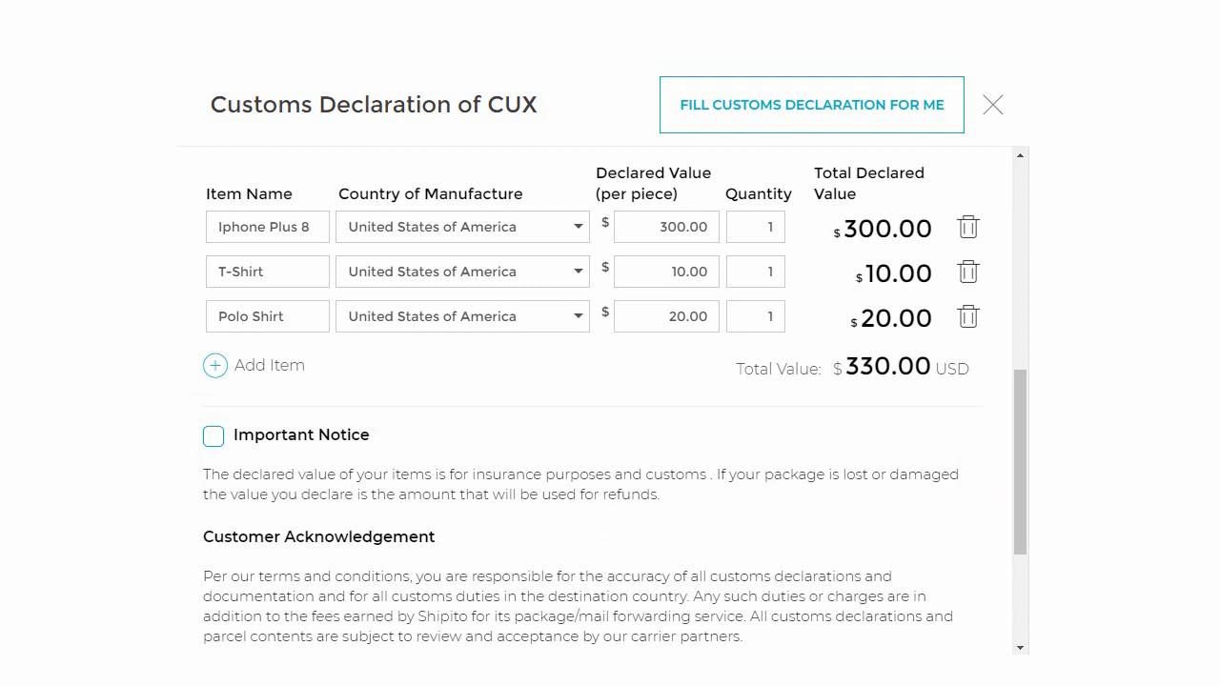
scroll(591, 401, "down", 3)
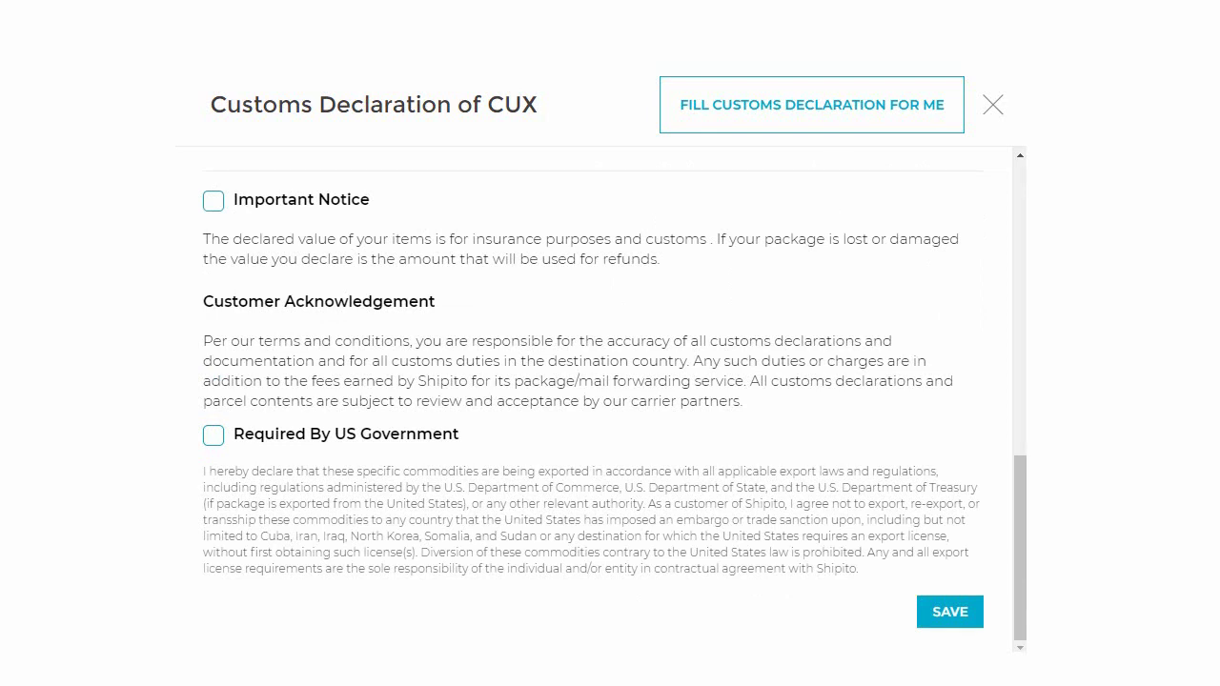
left_click(212, 206)
left_click(950, 613)
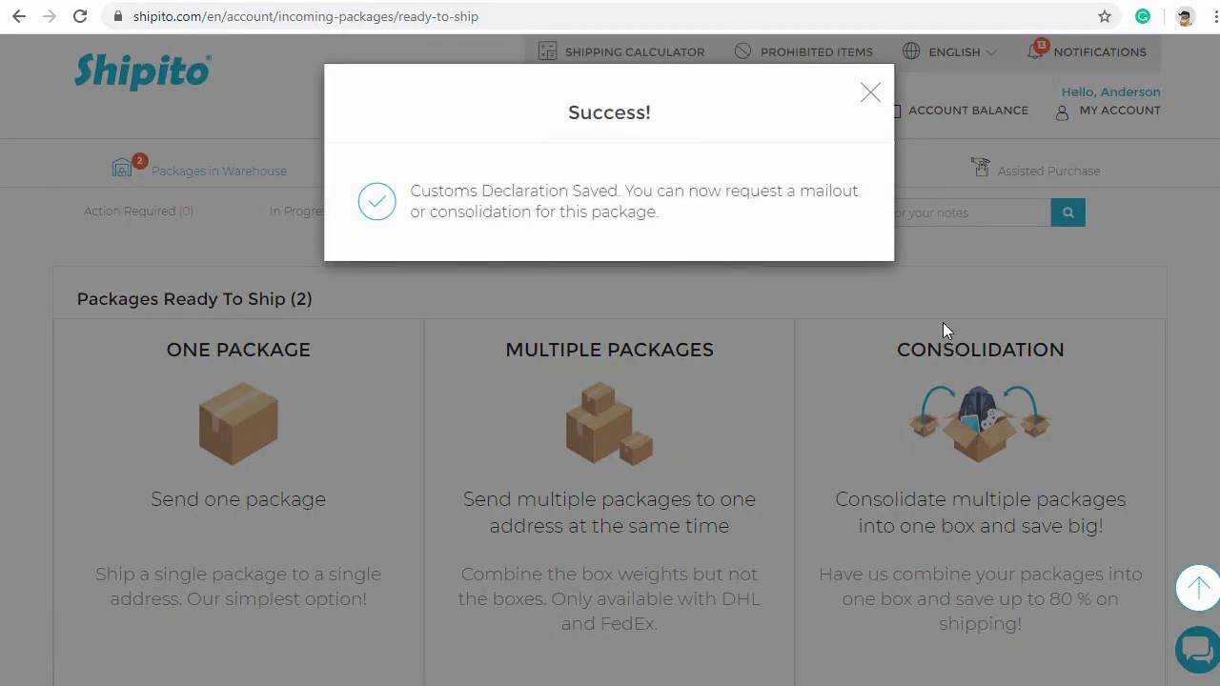